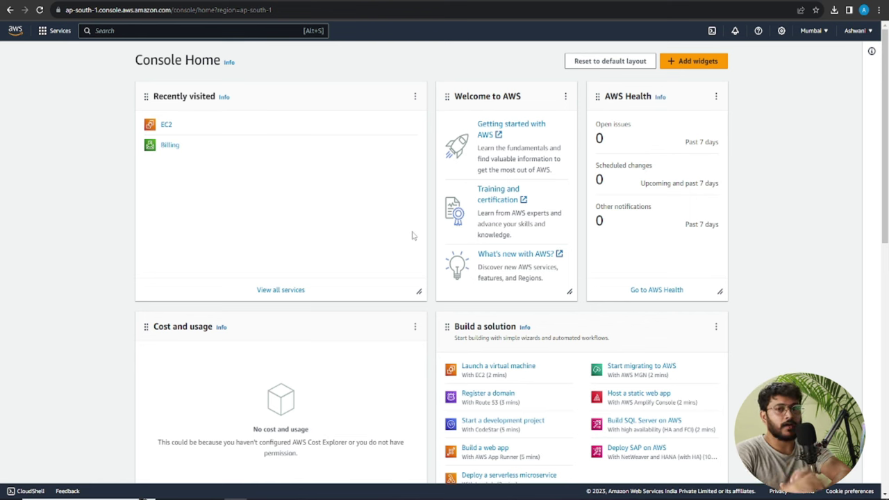
- Bring up the Notepad outline for hosting a website on AWS and highlight its first item, logging in to the console
{"action": "mouse_move", "coordinate": [257, 496]}
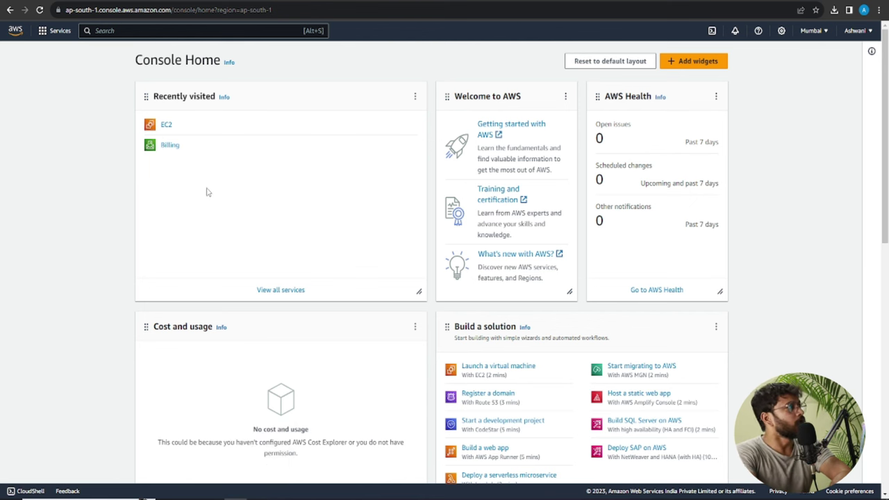
{"action": "left_click", "coordinate": [257, 496]}
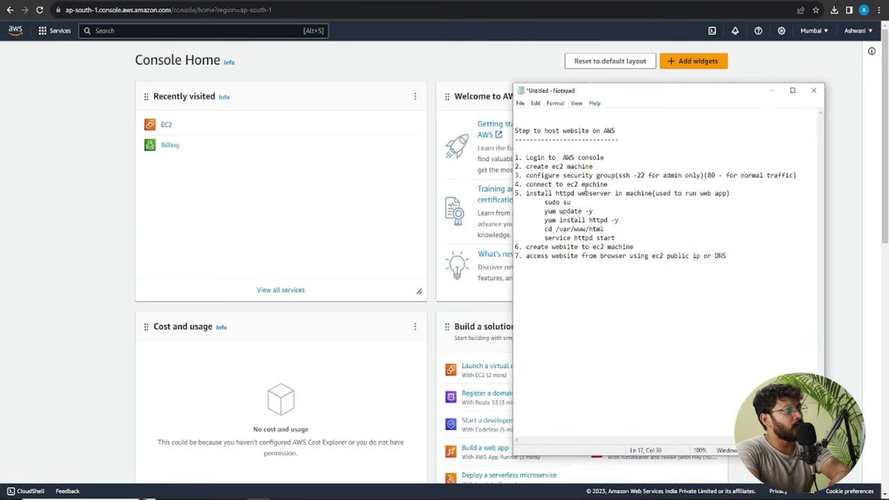
{"action": "left_click_drag", "start_coordinate": [611, 157], "coordinate": [515, 157]}
{"action": "left_click", "coordinate": [229, 220]}
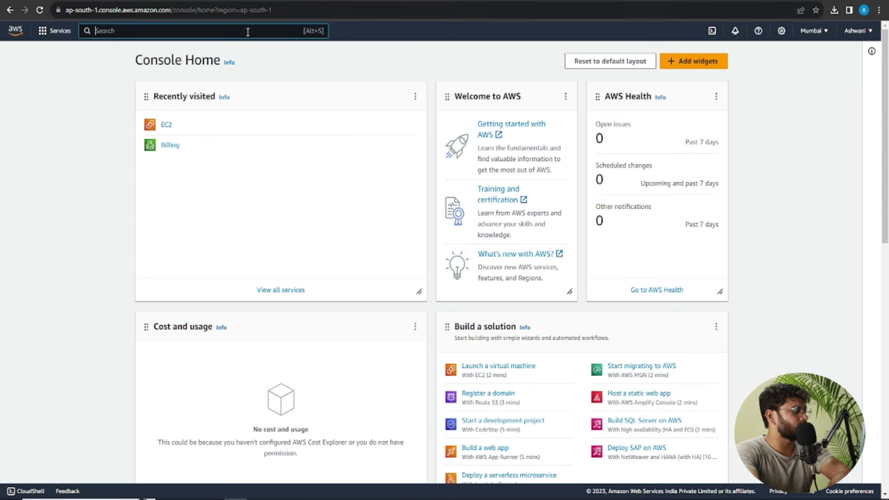
- Search for the ec2 service and open its list of running instances
{"action": "type", "text": "ec2"}
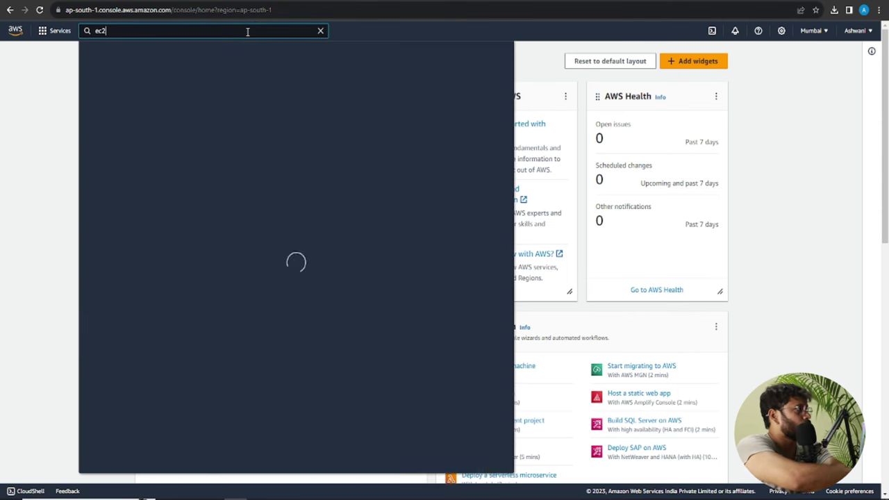
{"action": "left_click", "coordinate": [229, 126]}
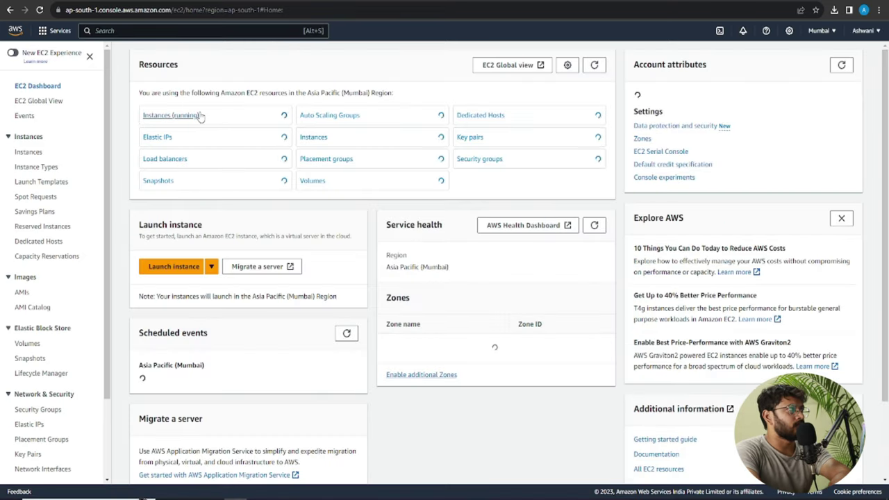
{"action": "left_click", "coordinate": [200, 117]}
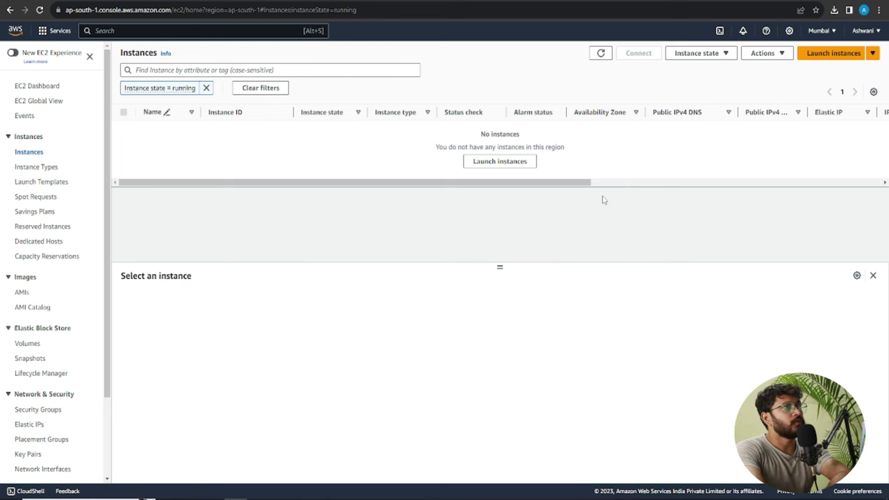
- Start launching a new EC2 instance and name it myserver
{"action": "left_click", "coordinate": [816, 59]}
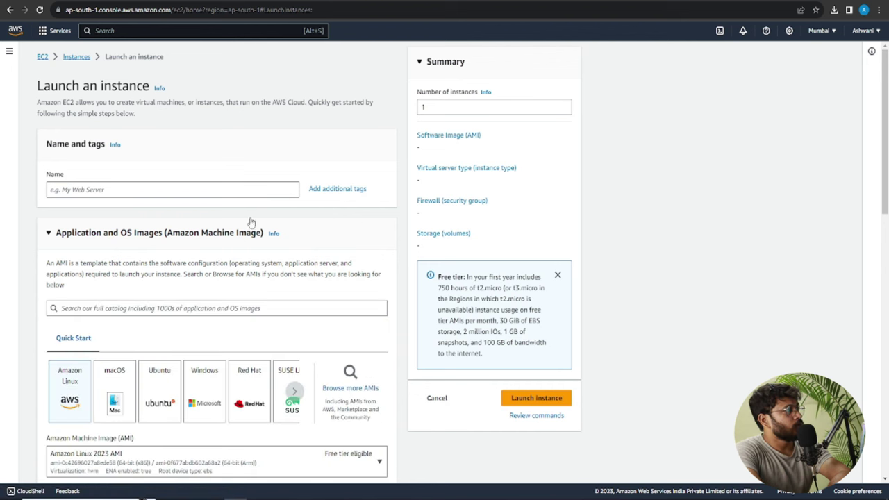
{"action": "left_click", "coordinate": [174, 192]}
{"action": "type", "text": "my"}
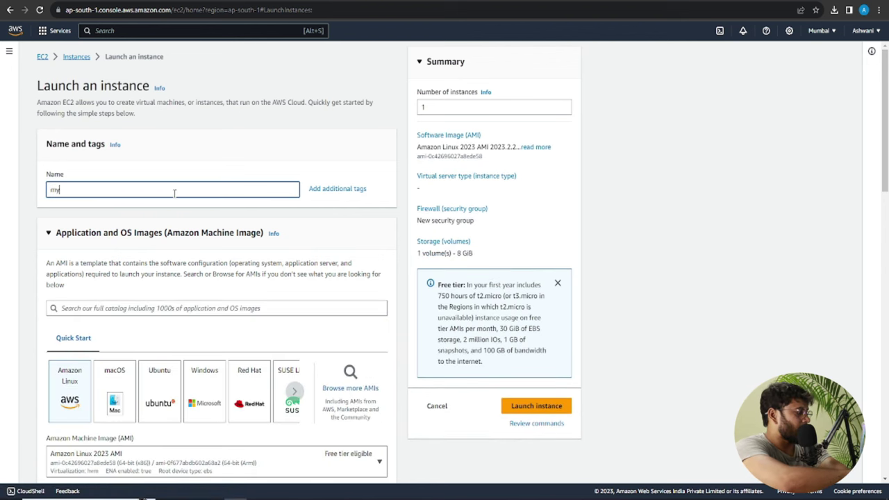
{"action": "type", "text": "server"}
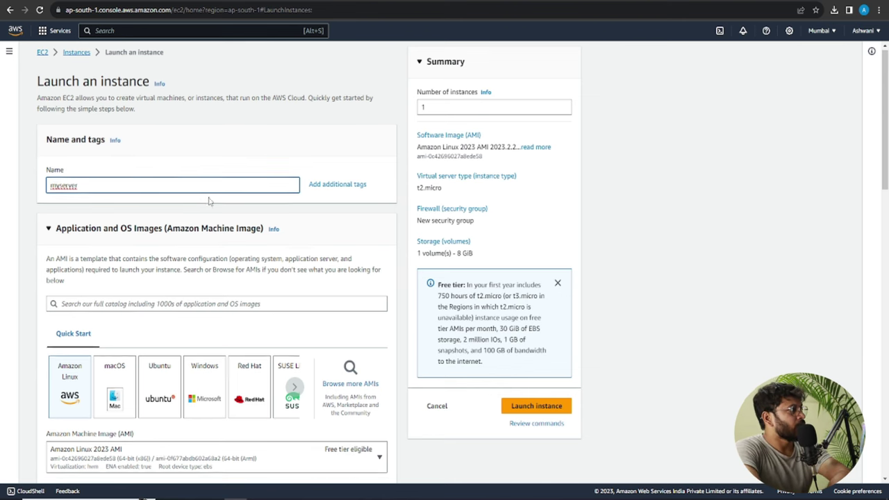
- Keep the preset Amazon Linux image and t2.micro type, and select test-key as the instance's login key pair
{"action": "scroll", "coordinate": [170, 201], "scroll_direction": "down", "scroll_amount": 2}
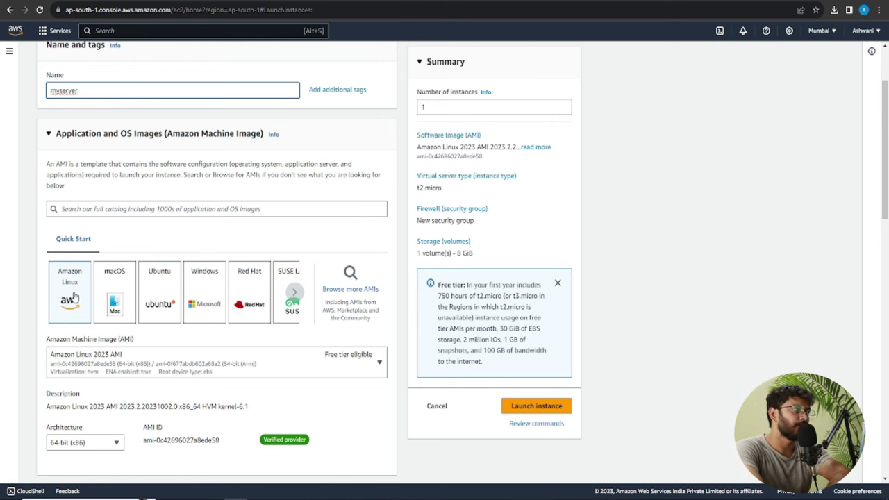
{"action": "scroll", "coordinate": [74, 297], "scroll_direction": "down", "scroll_amount": 2}
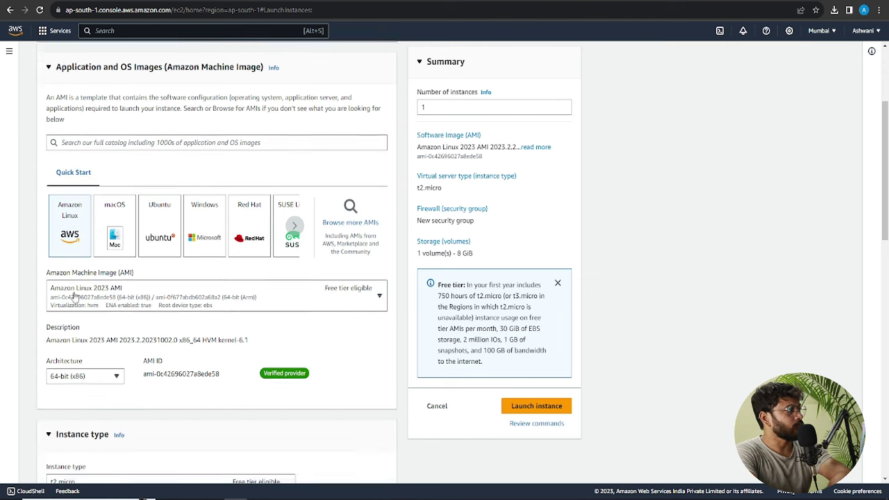
{"action": "scroll", "coordinate": [180, 264], "scroll_direction": "down", "scroll_amount": 2}
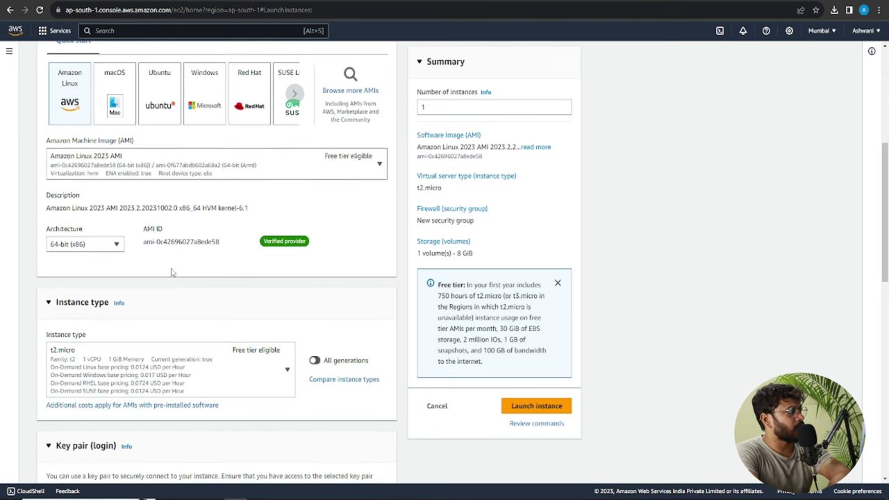
{"action": "scroll", "coordinate": [171, 271], "scroll_direction": "down", "scroll_amount": 3}
{"action": "scroll", "coordinate": [220, 202], "scroll_direction": "down", "scroll_amount": 2}
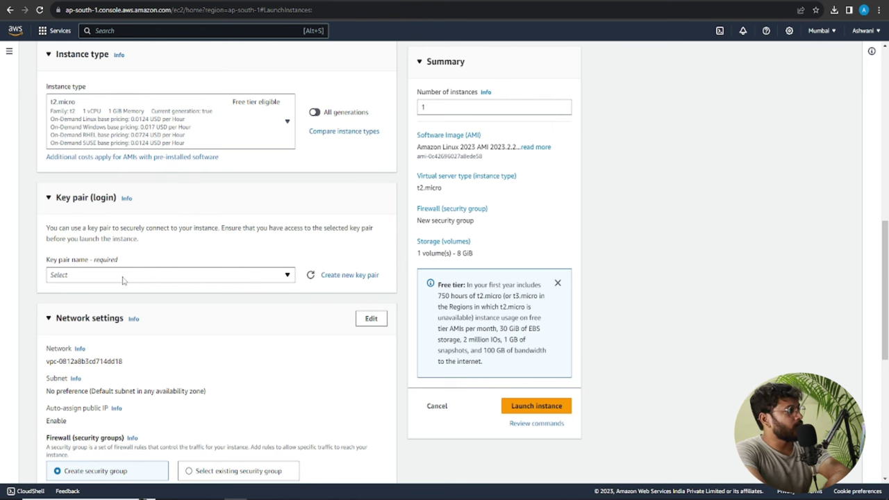
{"action": "left_click", "coordinate": [152, 278]}
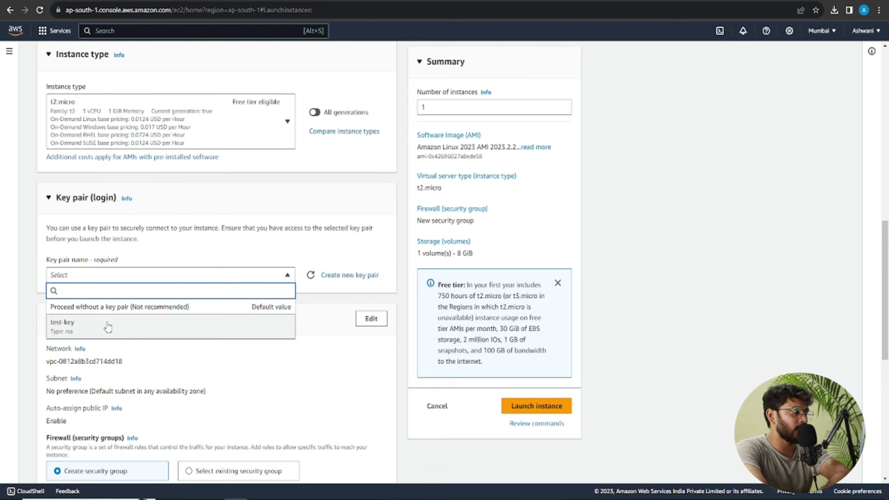
{"action": "left_click", "coordinate": [105, 325]}
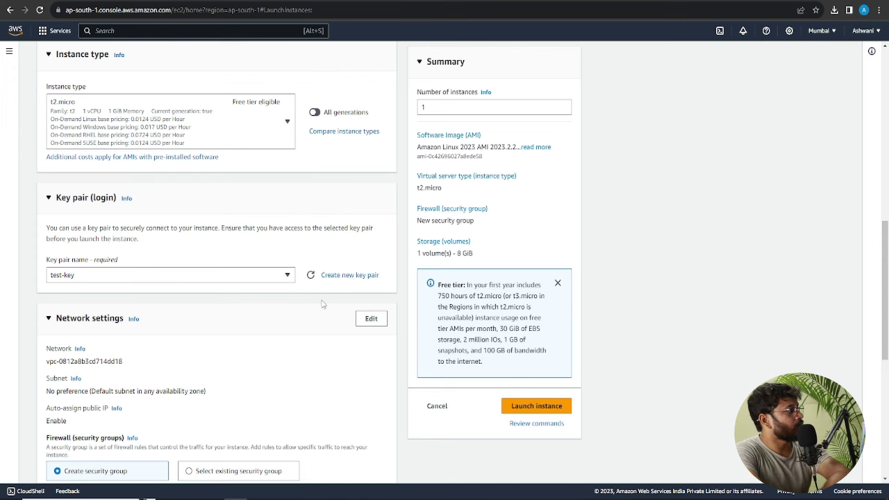
- Edit the network settings to add a second inbound security group rule of type HTTP with source 0.0.0.0/0
{"action": "scroll", "coordinate": [321, 303], "scroll_direction": "down", "scroll_amount": 2}
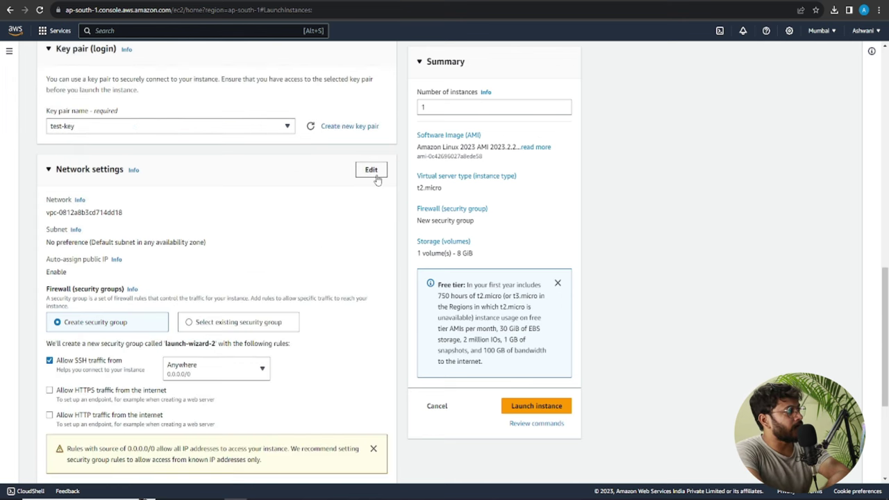
{"action": "left_click", "coordinate": [375, 175]}
{"action": "scroll", "coordinate": [326, 236], "scroll_direction": "down", "scroll_amount": 4}
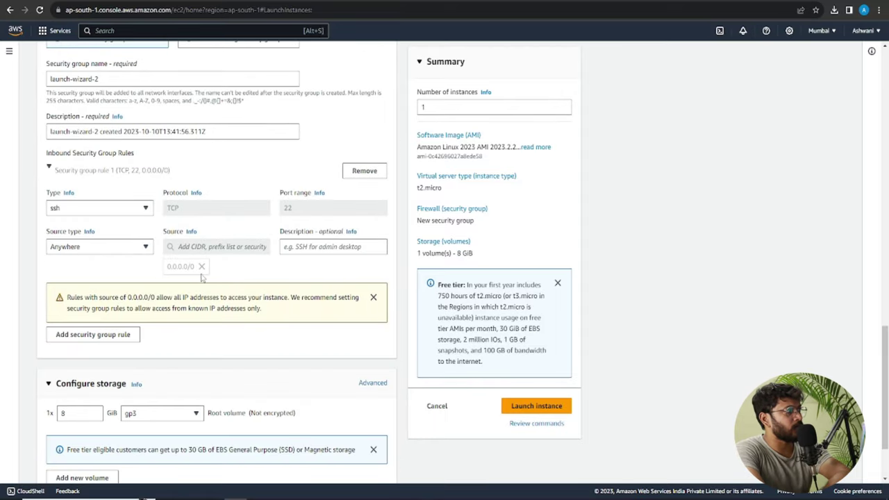
{"action": "left_click", "coordinate": [122, 339]}
{"action": "left_click", "coordinate": [130, 333]}
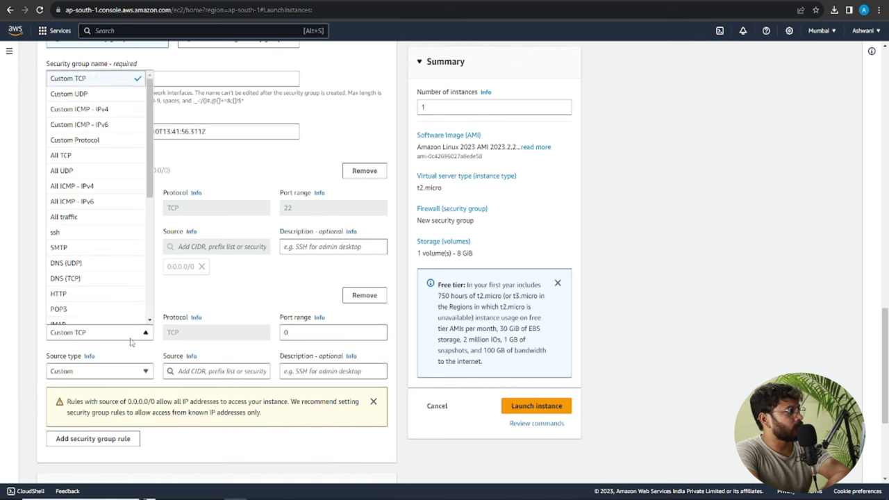
{"action": "scroll", "coordinate": [91, 202], "scroll_direction": "down", "scroll_amount": 3}
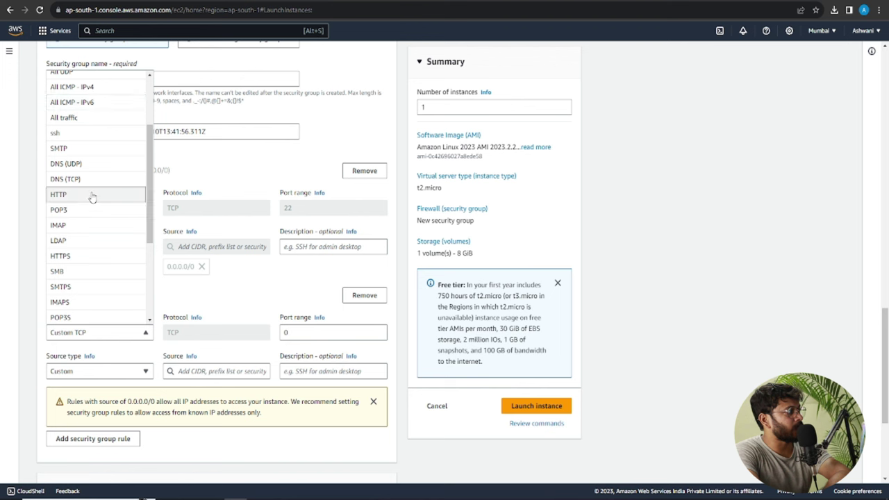
{"action": "left_click", "coordinate": [92, 195]}
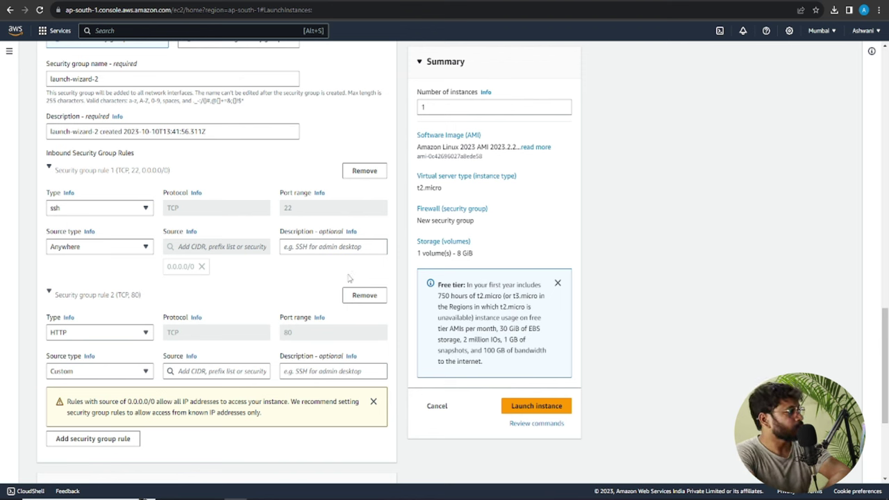
{"action": "left_click", "coordinate": [221, 372]}
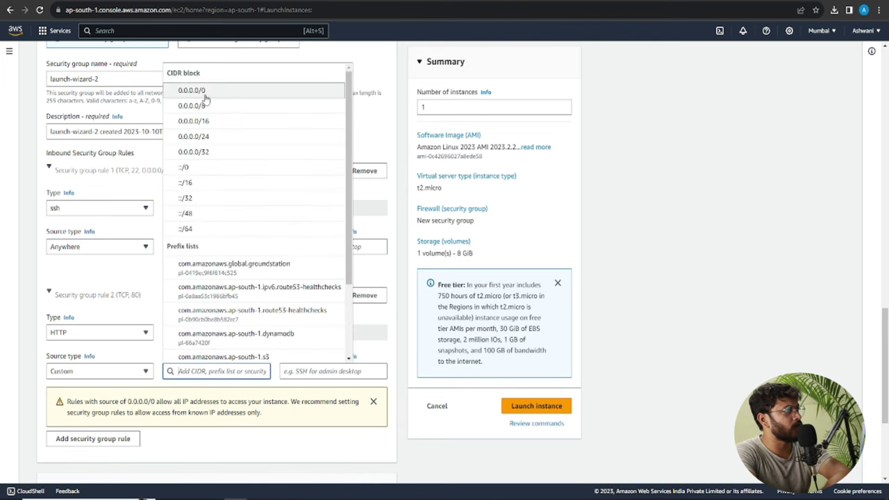
{"action": "left_click", "coordinate": [204, 92]}
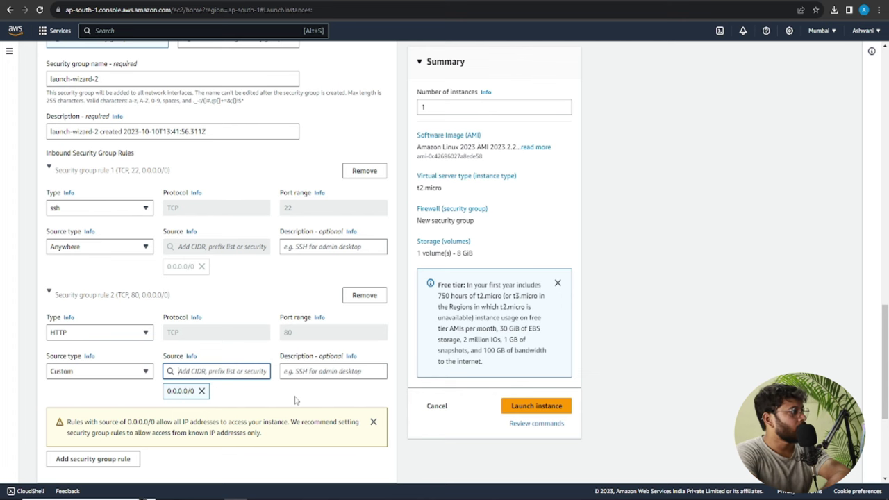
- Launch the configured instance and open the details of myserver from the instances list
{"action": "scroll", "coordinate": [294, 401], "scroll_direction": "down", "scroll_amount": 3}
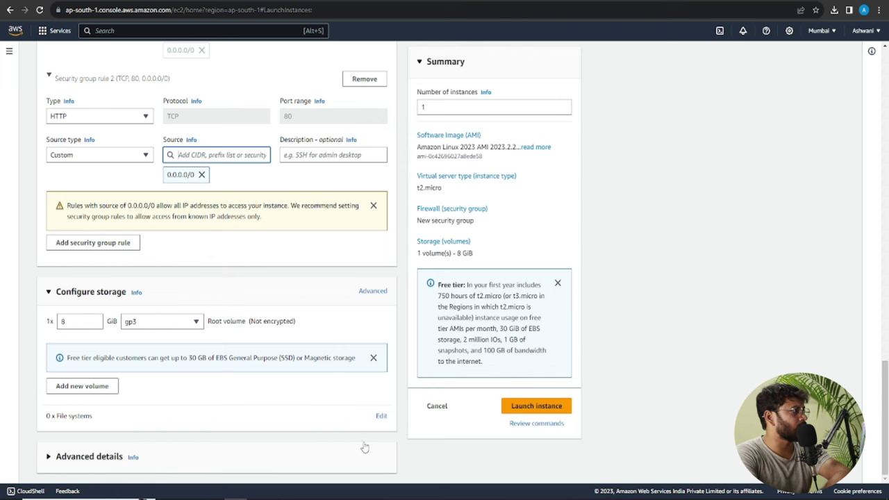
{"action": "left_click", "coordinate": [536, 408]}
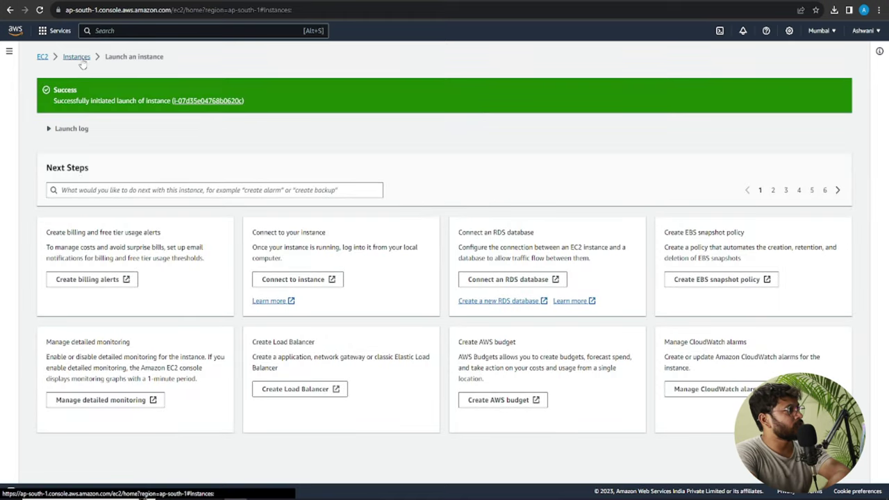
{"action": "left_click", "coordinate": [76, 57]}
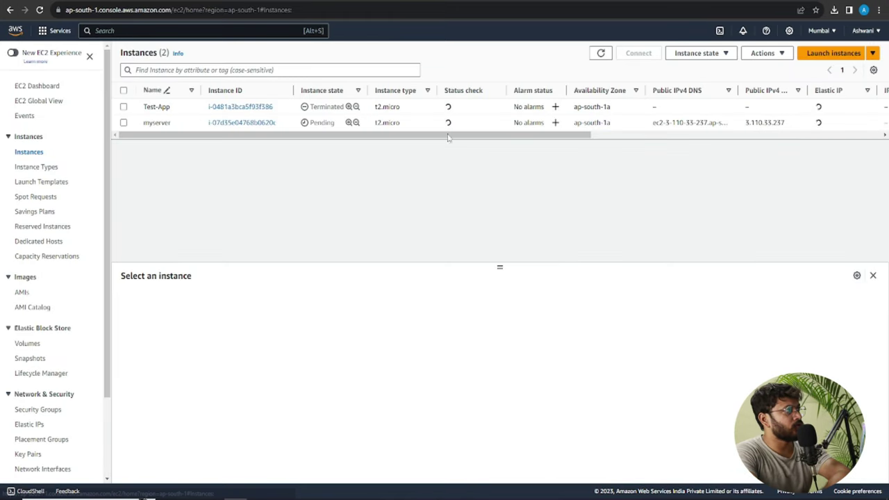
{"action": "left_click", "coordinate": [250, 123]}
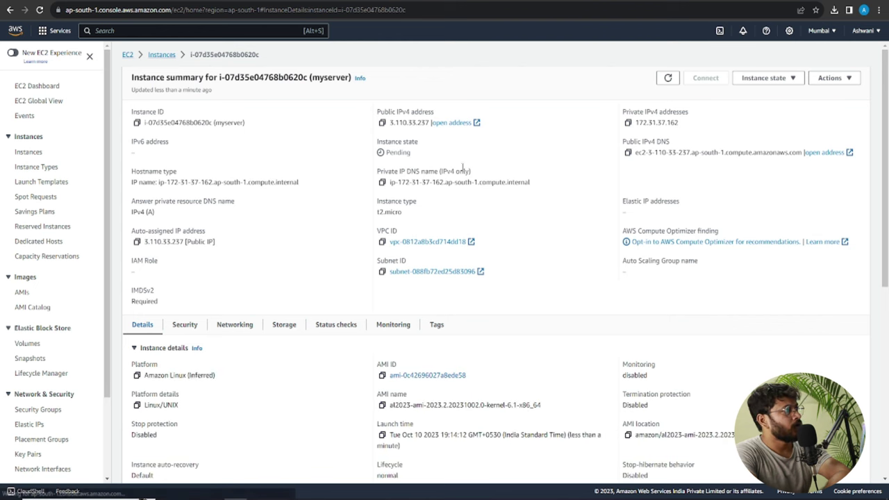
- Copy myserver's public IPv4 address, switch to MobaXterm and create an SSH session with that address as the remote host
{"action": "left_click", "coordinate": [381, 123]}
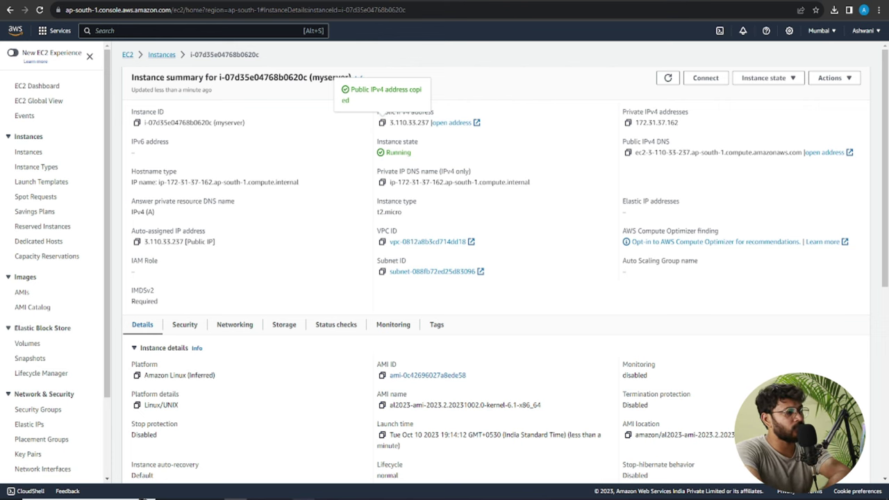
{"action": "mouse_move", "coordinate": [303, 499]}
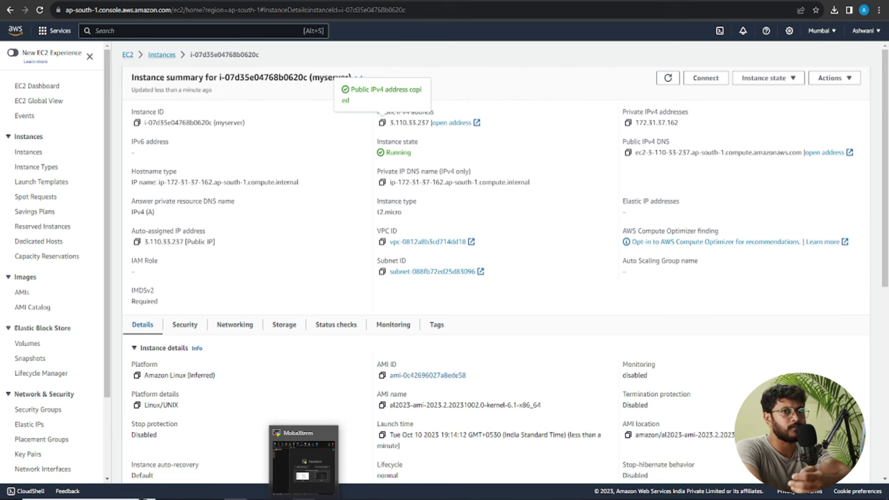
{"action": "left_click", "coordinate": [304, 499]}
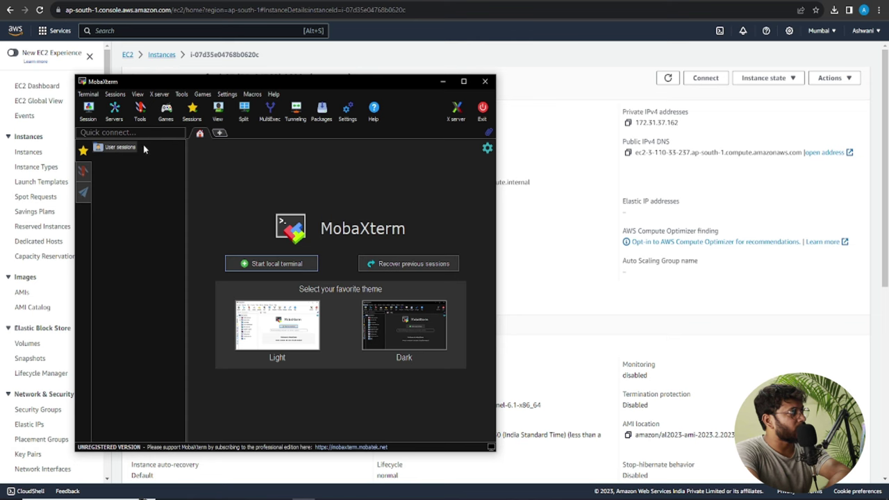
{"action": "left_click_drag", "start_coordinate": [319, 86], "coordinate": [405, 89]}
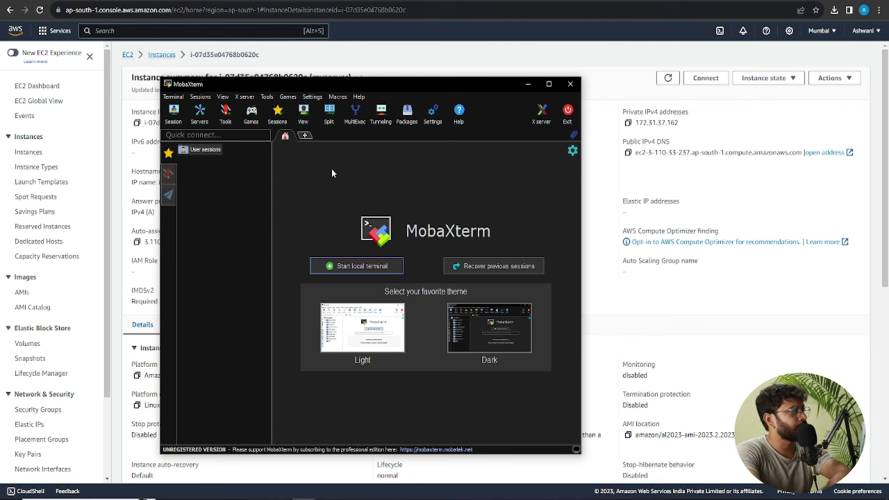
{"action": "left_click", "coordinate": [174, 114]}
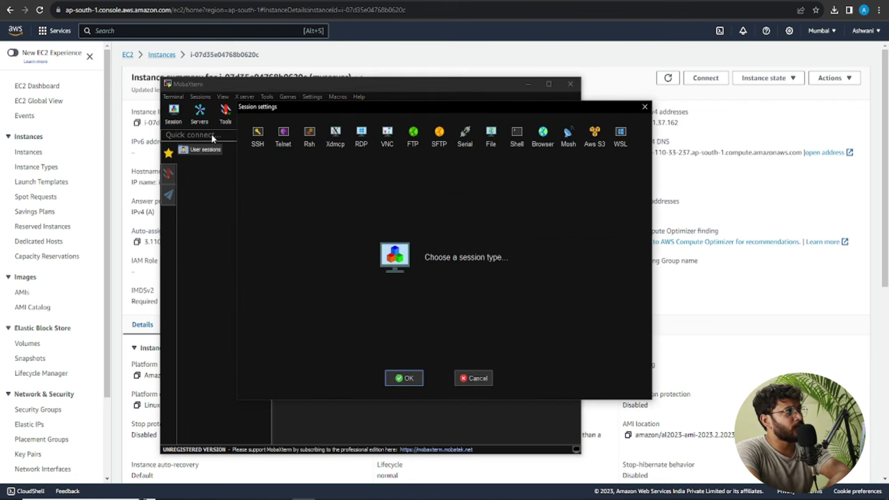
{"action": "left_click", "coordinate": [255, 137]}
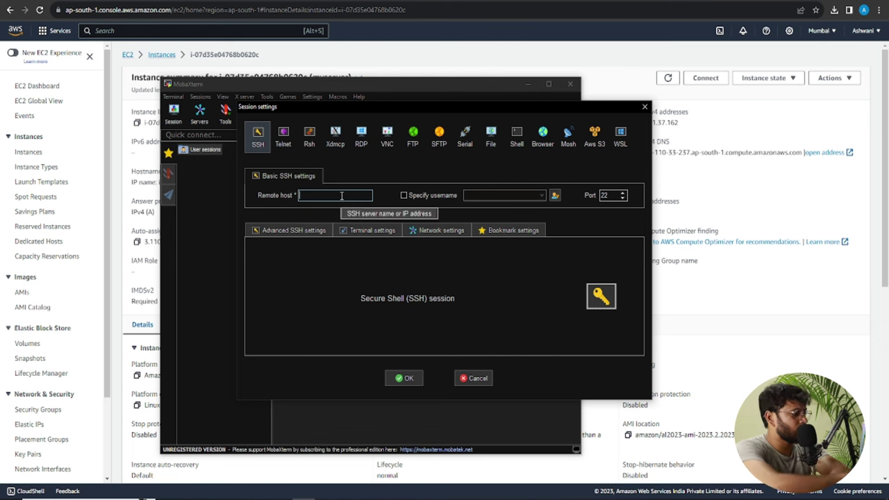
{"action": "key", "text": "ctrl+v"}
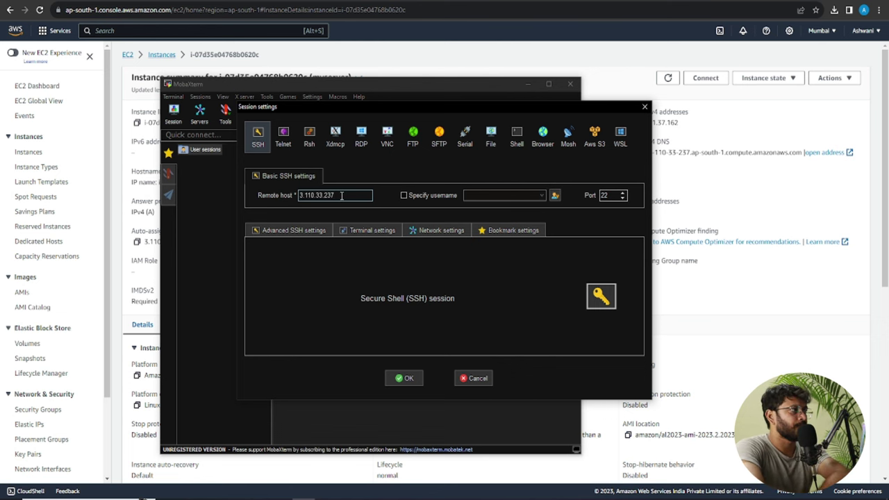
- Enable a specified username for the SSH session and set it to ec2-user
{"action": "left_click", "coordinate": [404, 195]}
{"action": "key", "text": "BackSpace"}
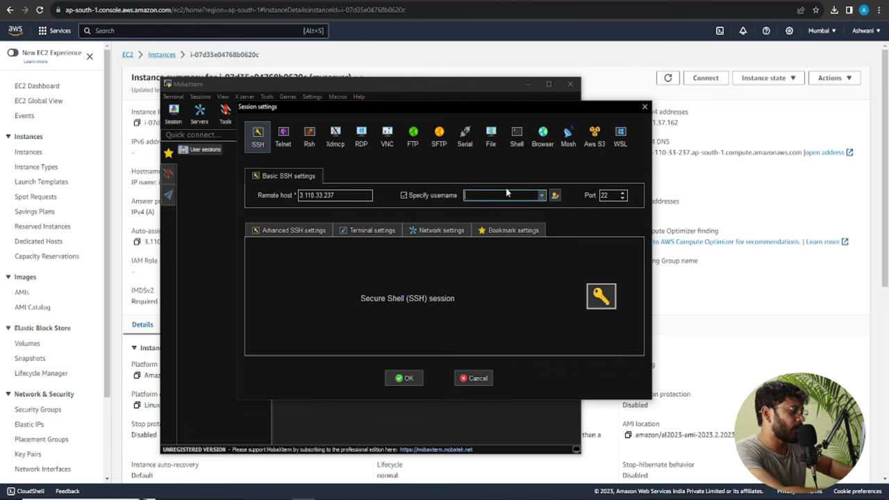
{"action": "type", "text": "ec2"}
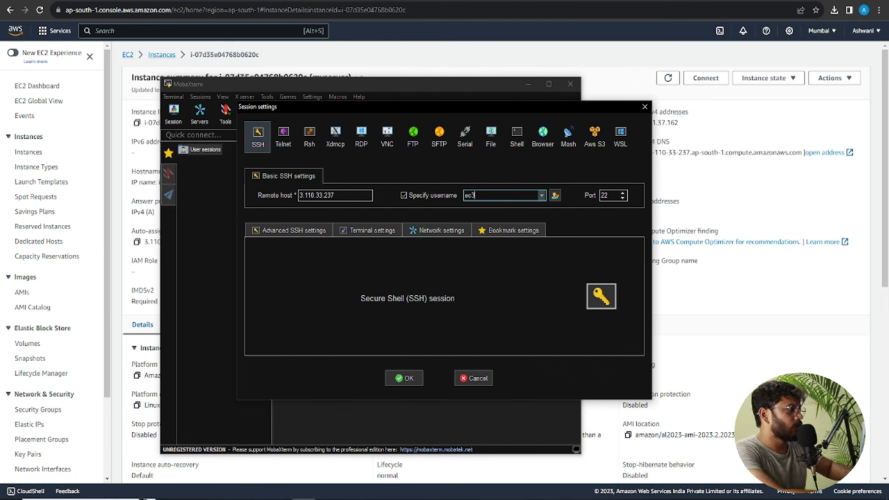
{"action": "type", "text": "-user"}
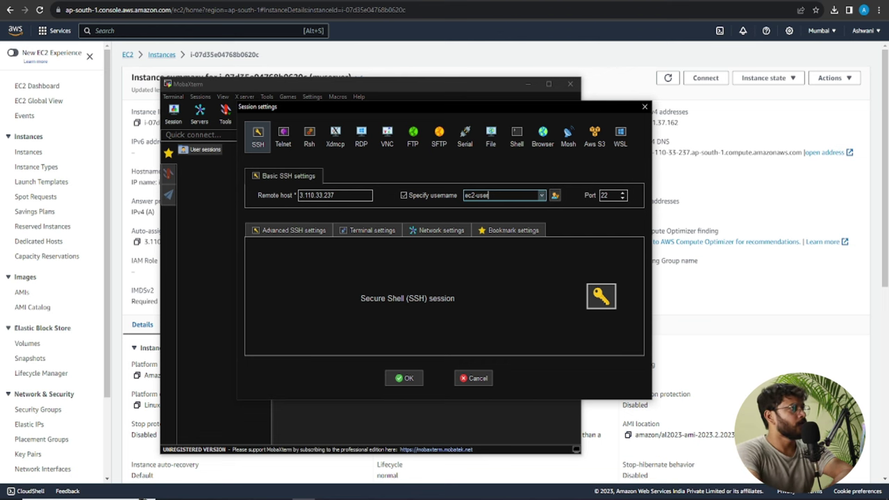
- Set the SSH session to use the private key file test-key.pem from Downloads and open the connection
{"action": "left_click", "coordinate": [300, 231]}
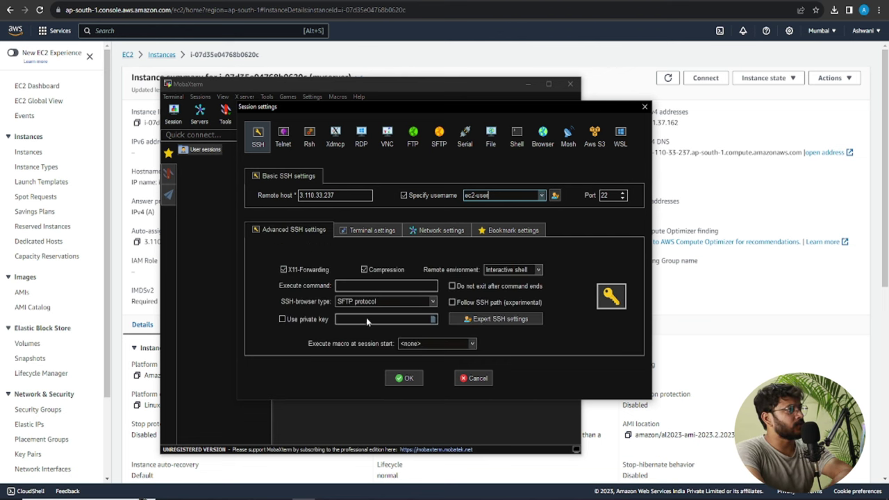
{"action": "left_click", "coordinate": [283, 320]}
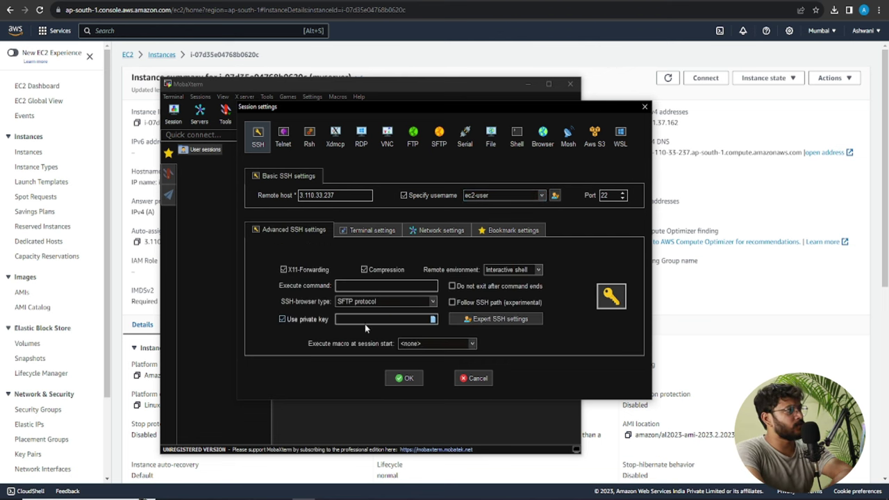
{"action": "left_click", "coordinate": [432, 320]}
{"action": "left_click", "coordinate": [355, 206]}
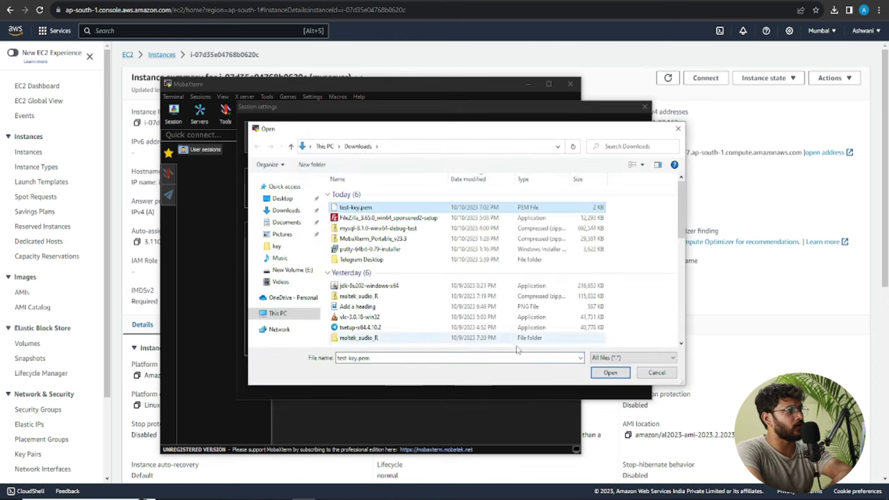
{"action": "left_click", "coordinate": [597, 373]}
{"action": "left_click", "coordinate": [401, 375]}
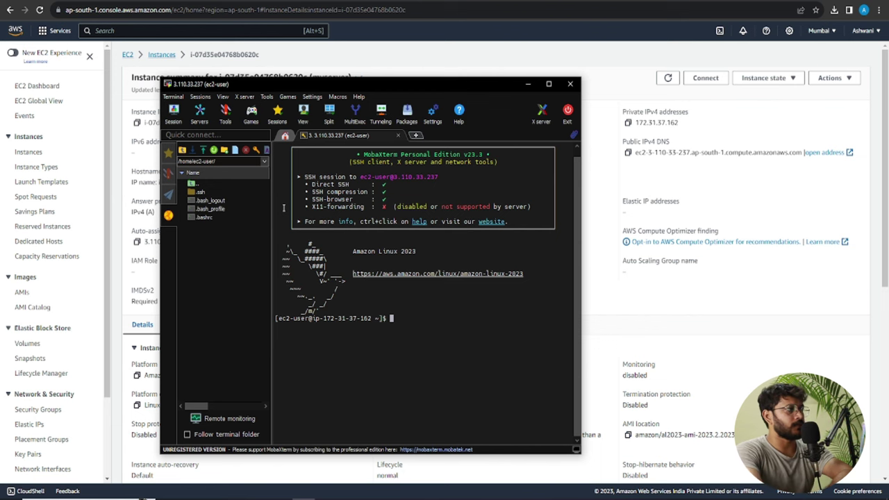
- Switch to the Notepad notes, place them beside the terminal and review the hosting steps from AWS login to the httpd webserver installation
{"action": "key", "text": "alt+Tab"}
{"action": "left_click_drag", "start_coordinate": [621, 94], "coordinate": [690, 86]}
{"action": "left_click_drag", "start_coordinate": [679, 148], "coordinate": [583, 149]}
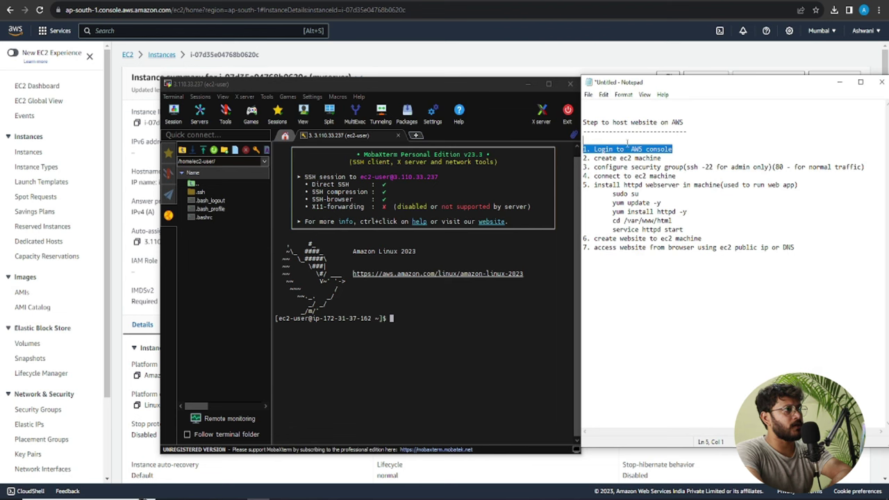
{"action": "left_click_drag", "start_coordinate": [679, 158], "coordinate": [612, 159]}
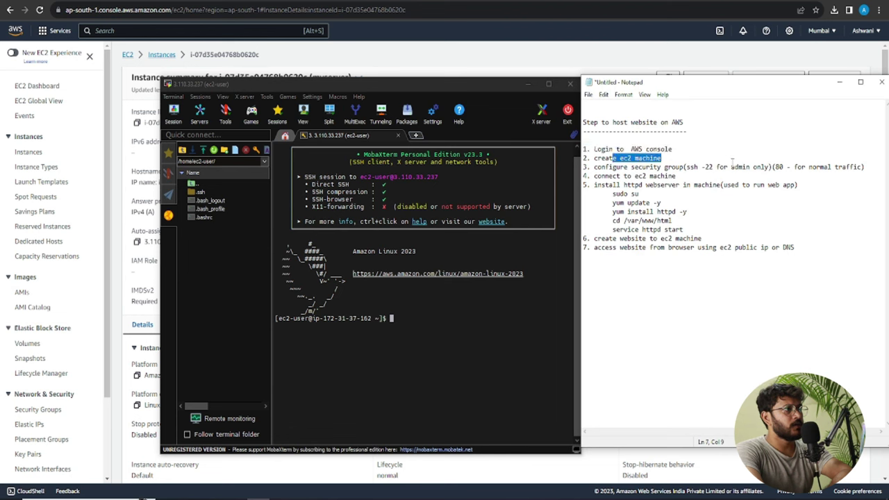
{"action": "left_click", "coordinate": [716, 167]}
{"action": "double_click", "coordinate": [780, 167]}
{"action": "left_click", "coordinate": [693, 176]}
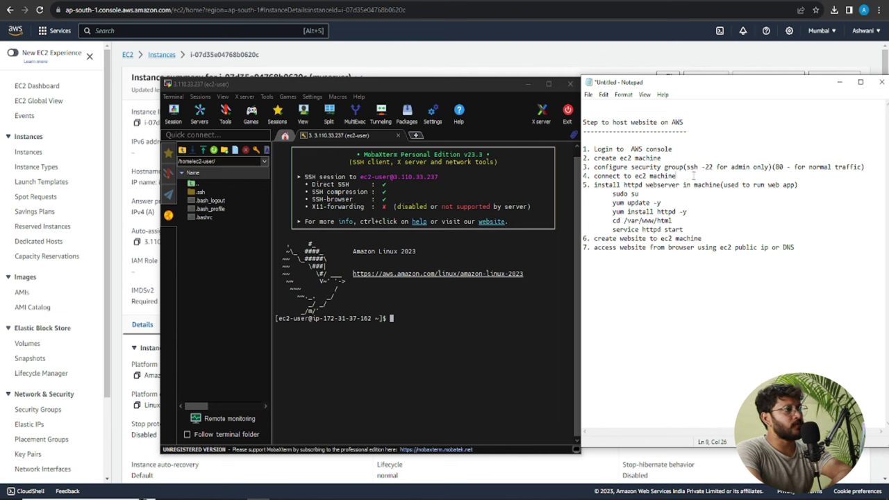
{"action": "left_click_drag", "start_coordinate": [694, 175], "coordinate": [596, 176]}
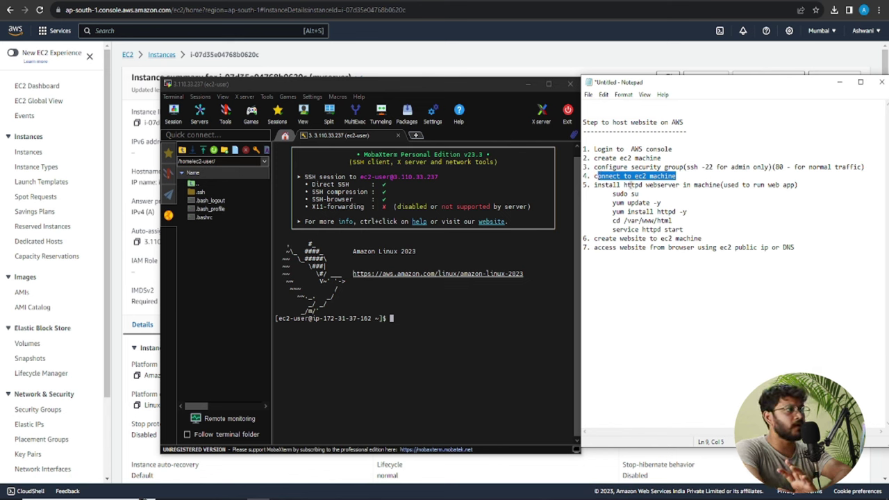
{"action": "double_click", "coordinate": [633, 185]}
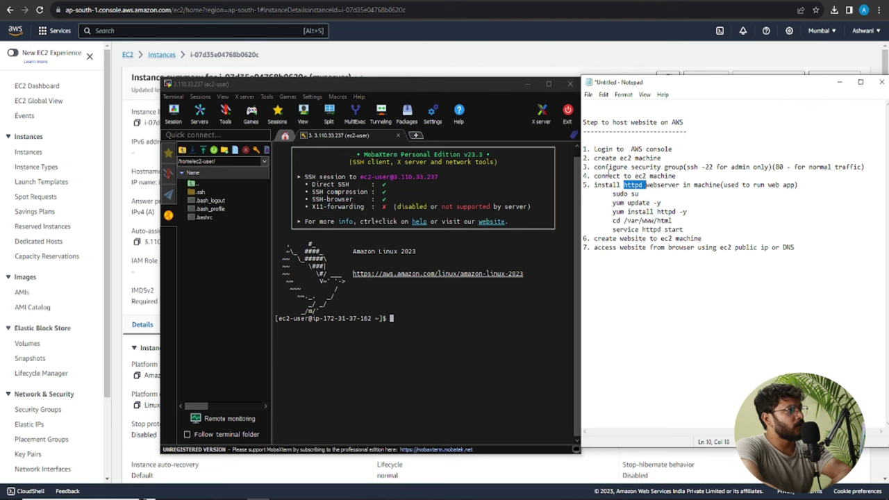
- Return to the MobaXterm terminal and print the current working directory with pwd
{"action": "left_click", "coordinate": [464, 314]}
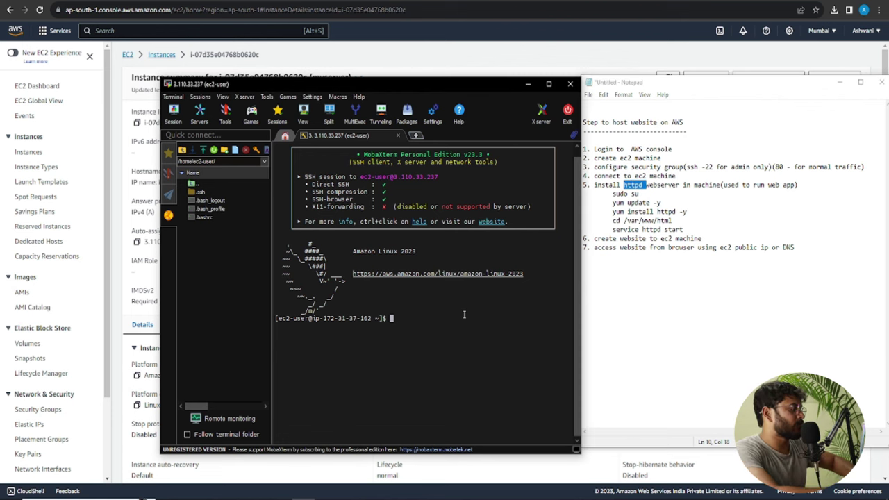
{"action": "type", "text": "pwd"}
{"action": "key", "text": "Return"}
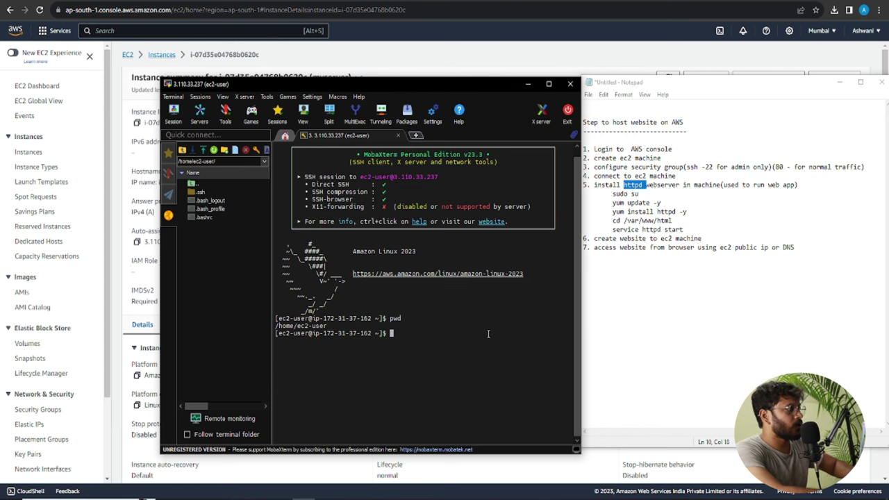
- Try to update the server's packages as ec2-user with the command yum update -y
{"action": "type", "text": "yum ins"}
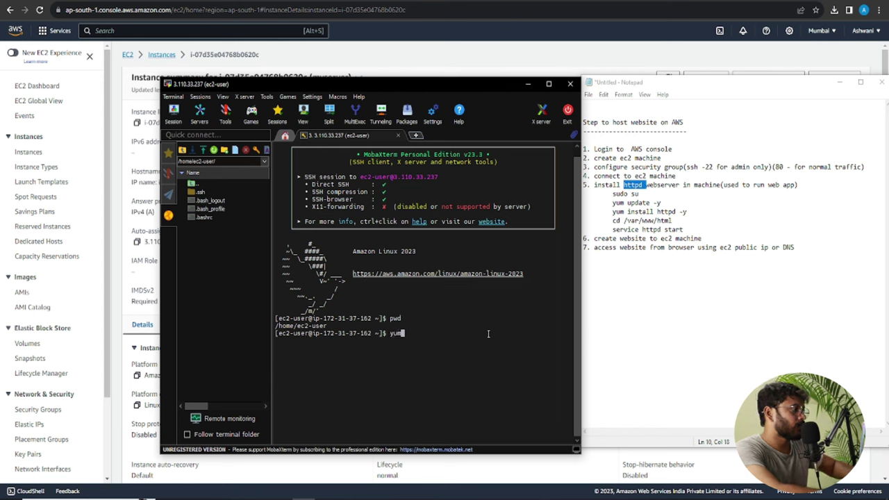
{"action": "key", "text": "BackSpace"}
{"action": "key", "text": "BackSpace"}
{"action": "key", "text": "BackSpace"}
{"action": "type", "text": "update -y"}
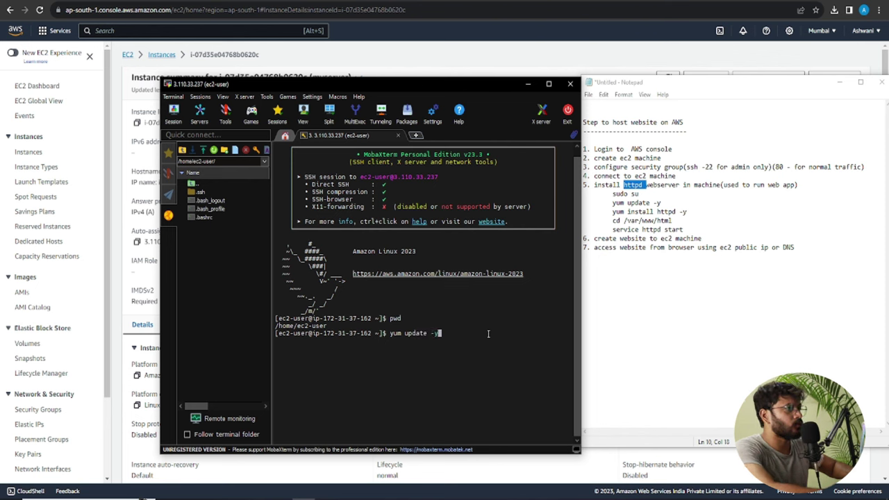
{"action": "key", "text": "Return"}
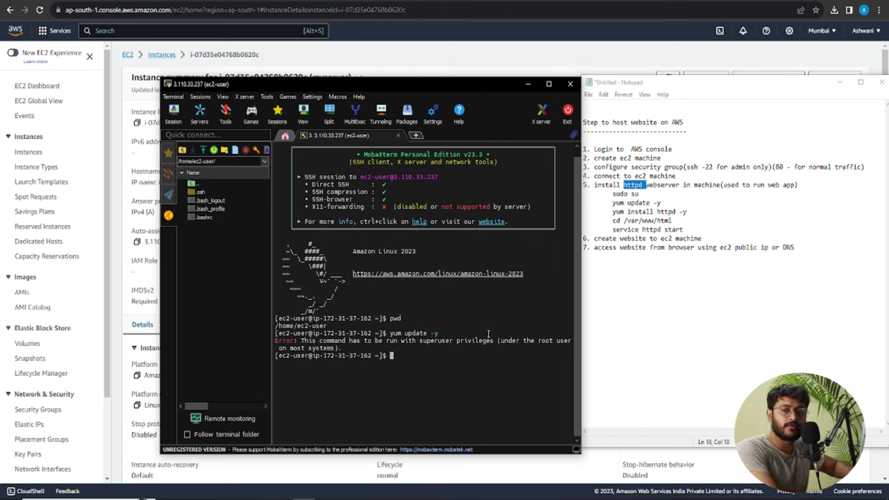
- Switch to the root user with sudo su and update the packages with yum update -y
{"action": "type", "text": "sudo su"}
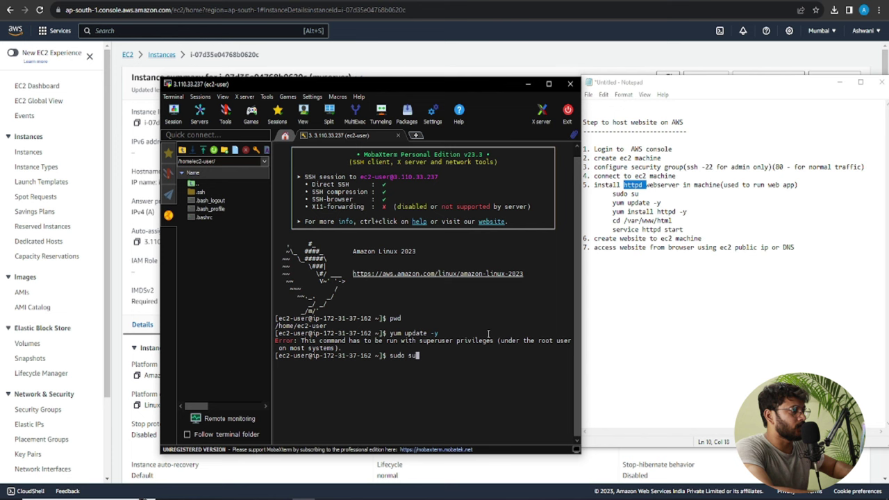
{"action": "key", "text": "Return"}
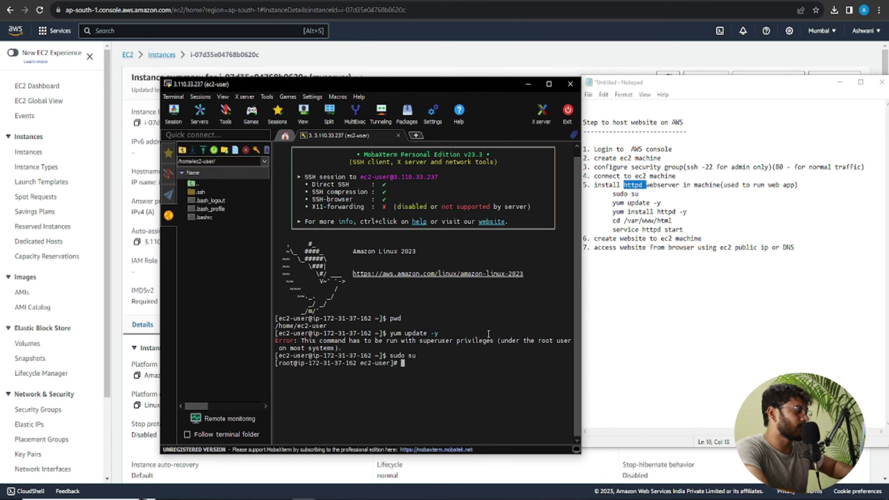
{"action": "type", "text": "yum update "}
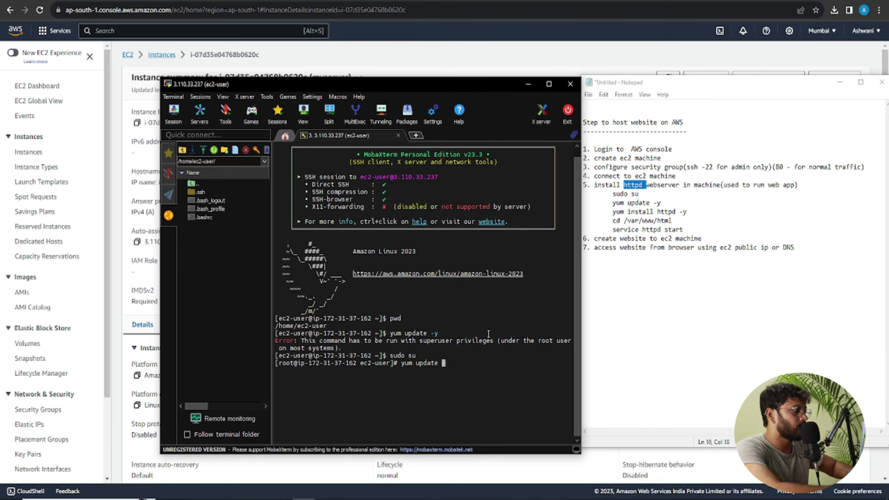
{"action": "type", "text": "-y"}
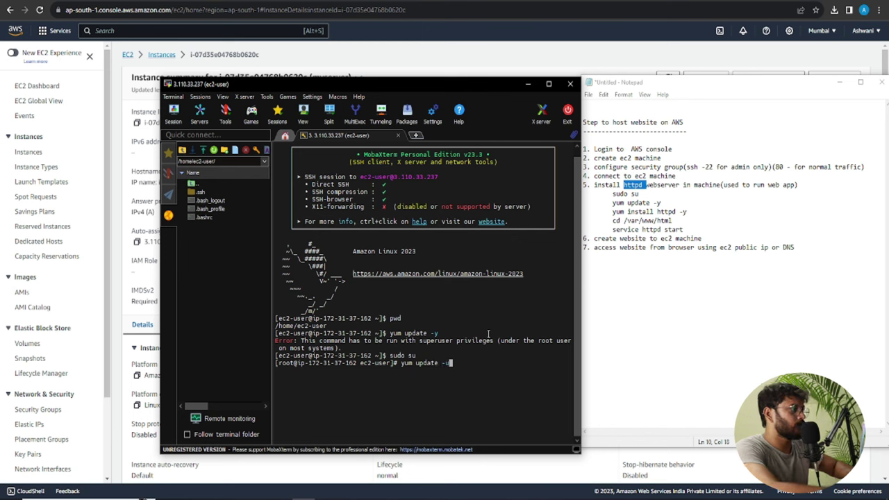
{"action": "key", "text": "Return"}
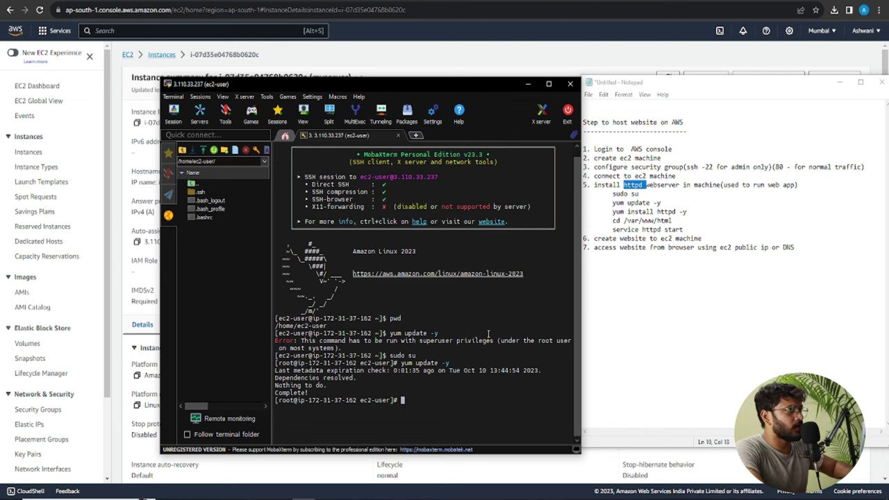
- Install the httpd web server package on the instance with yum install
{"action": "type", "text": "yum install "}
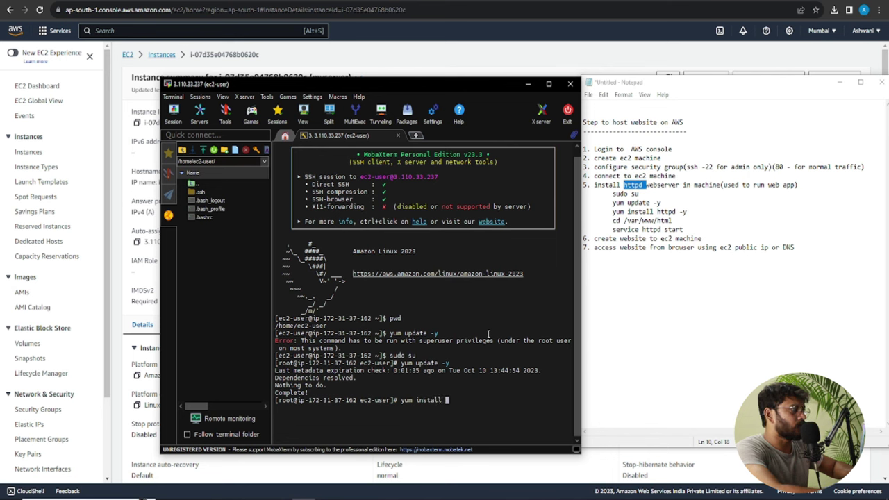
{"action": "type", "text": "h"}
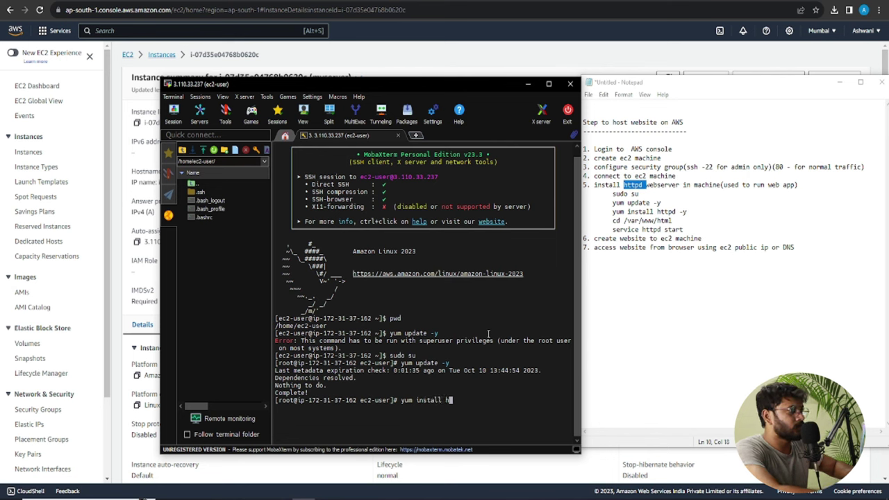